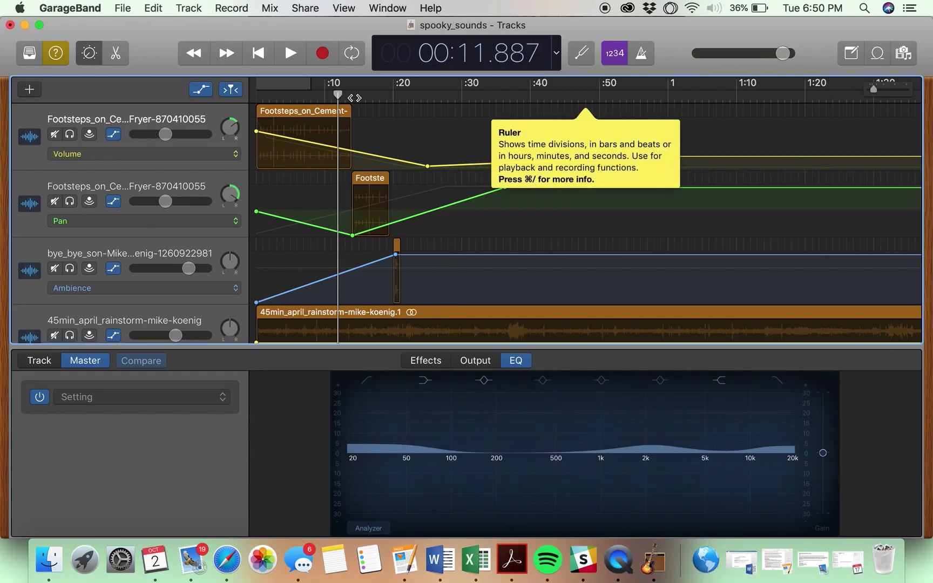
# Play and stop the project, then mute the 45min_april_rainstorm and creepy-background tracks
pyautogui.press('space')
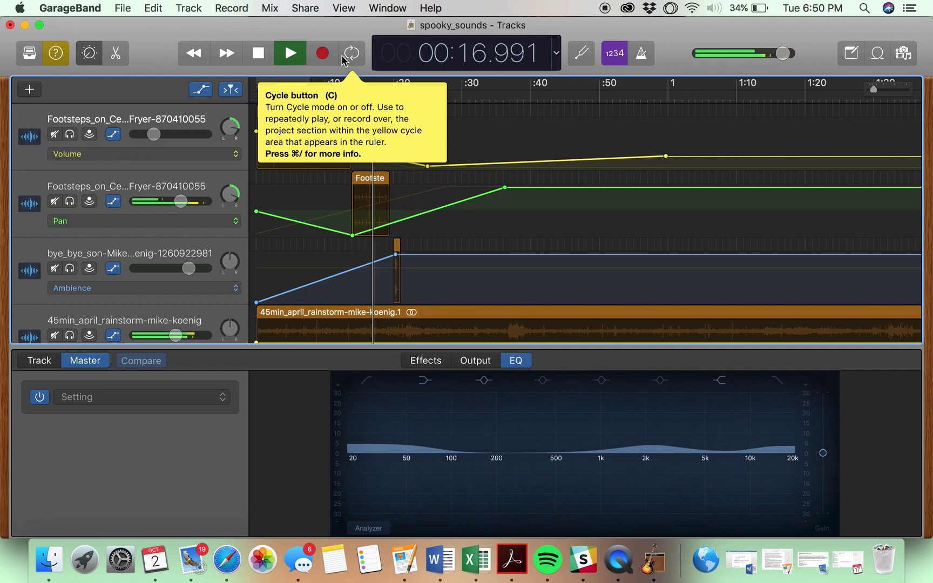
pyautogui.press('space')
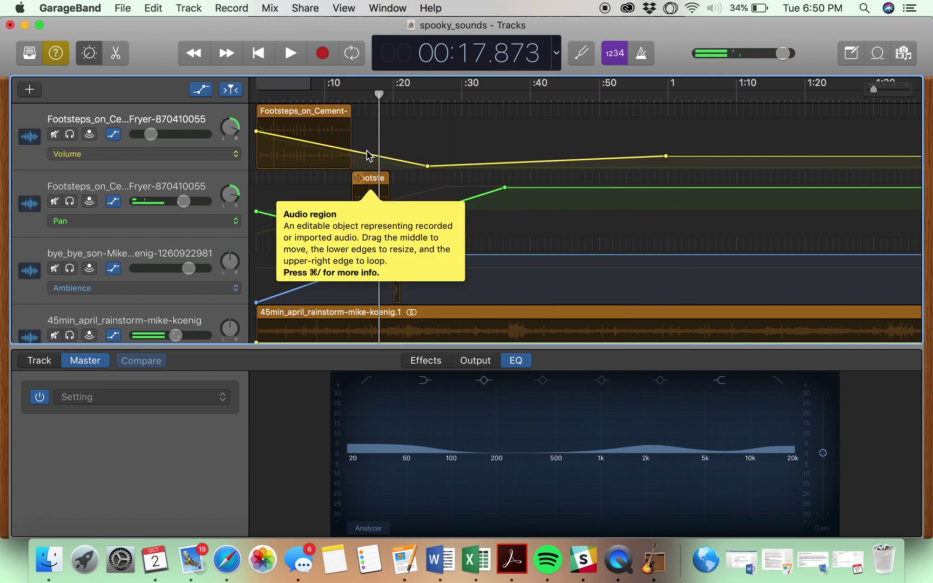
pyautogui.scroll(-1, 374, 162)
pyautogui.scroll(-5, 372, 162)
pyautogui.scroll(3, 373, 161)
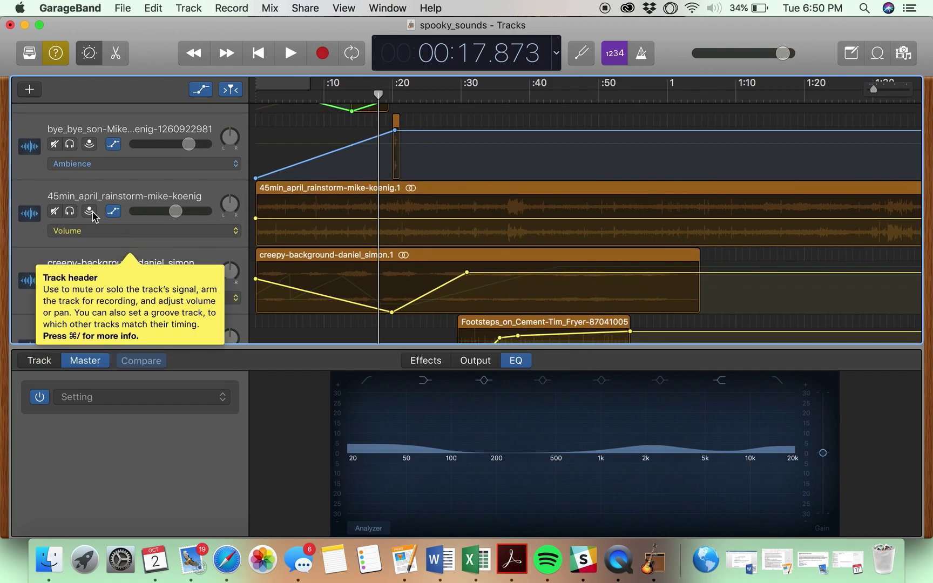
pyautogui.click(54, 211)
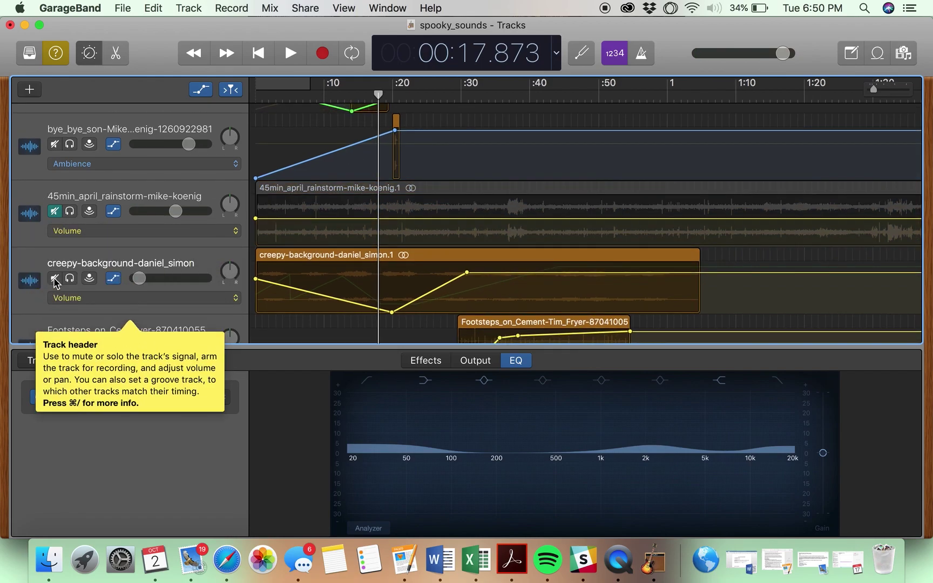
pyautogui.click(55, 279)
pyautogui.scroll(3, 190, 292)
pyautogui.scroll(2, 200, 281)
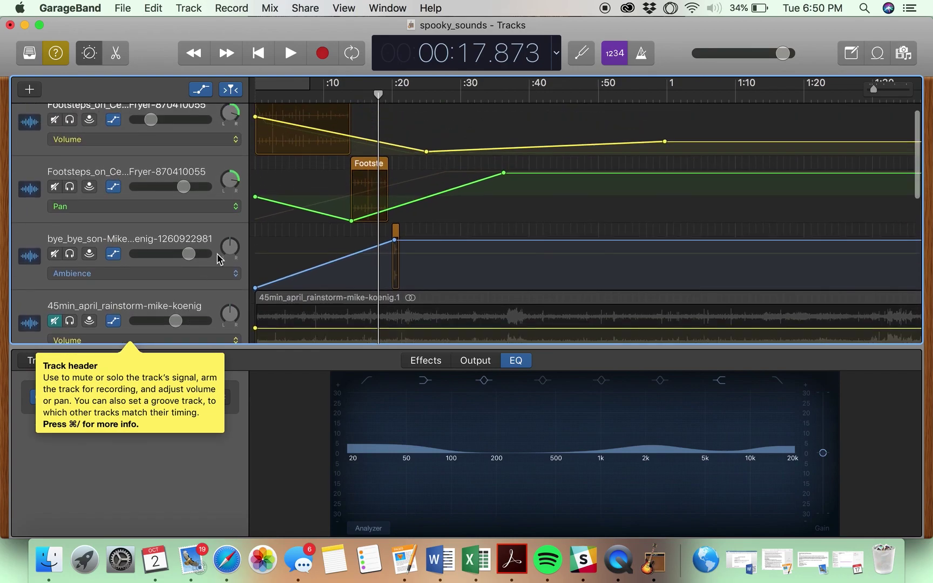
pyautogui.scroll(-3, 364, 156)
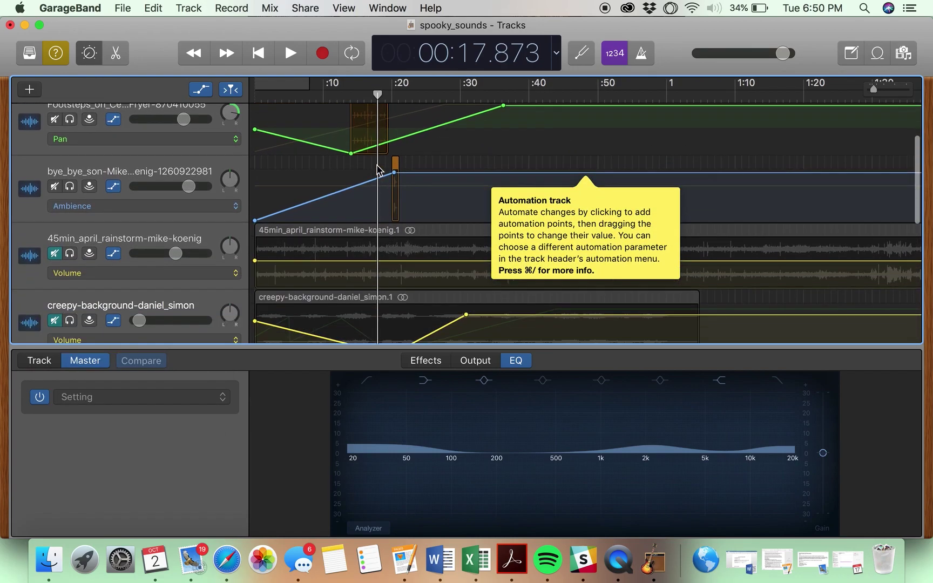
pyautogui.scroll(-2, 377, 170)
pyautogui.scroll(-3, 377, 170)
pyautogui.scroll(5, 376, 169)
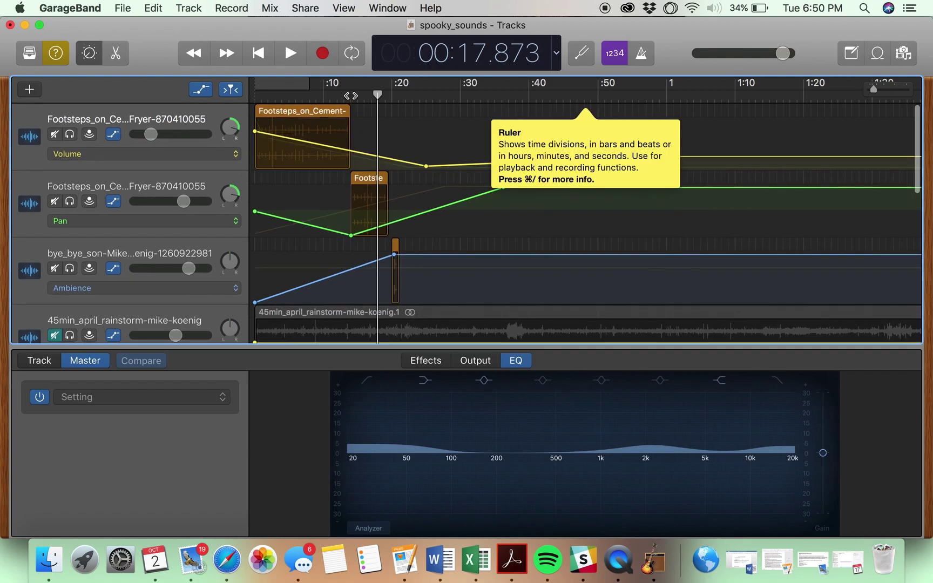
# Loop a cycle range of about 13–19 seconds around the second Footsteps region and preview it
pyautogui.click(350, 97)
pyautogui.moveTo(350, 97); pyautogui.dragTo(330, 95)
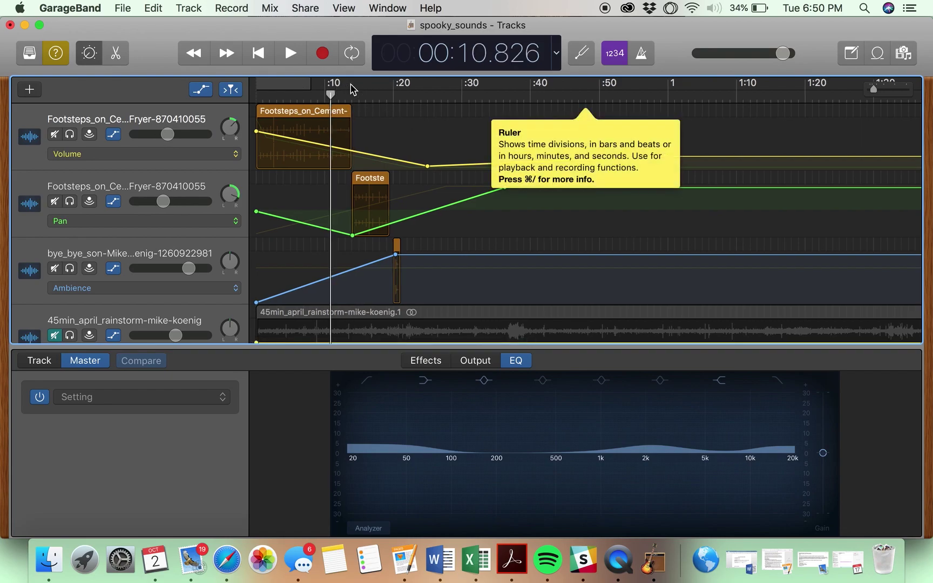
pyautogui.click(305, 89)
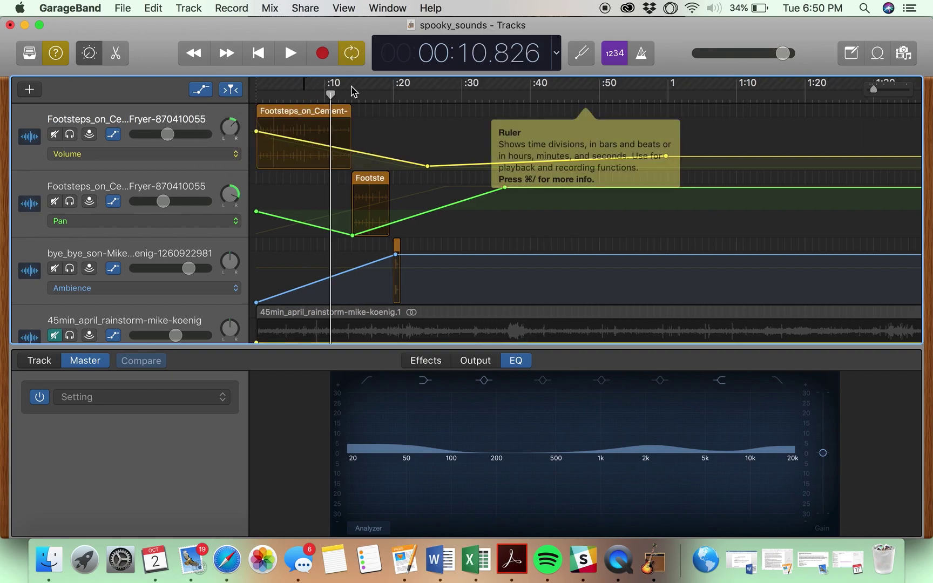
pyautogui.moveTo(305, 82); pyautogui.dragTo(389, 81)
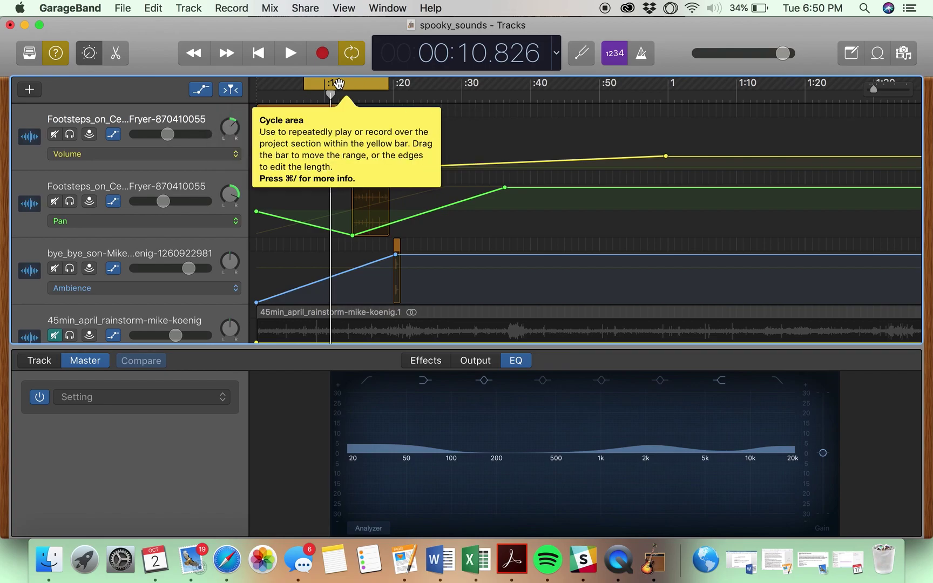
pyautogui.moveTo(305, 83); pyautogui.dragTo(353, 80)
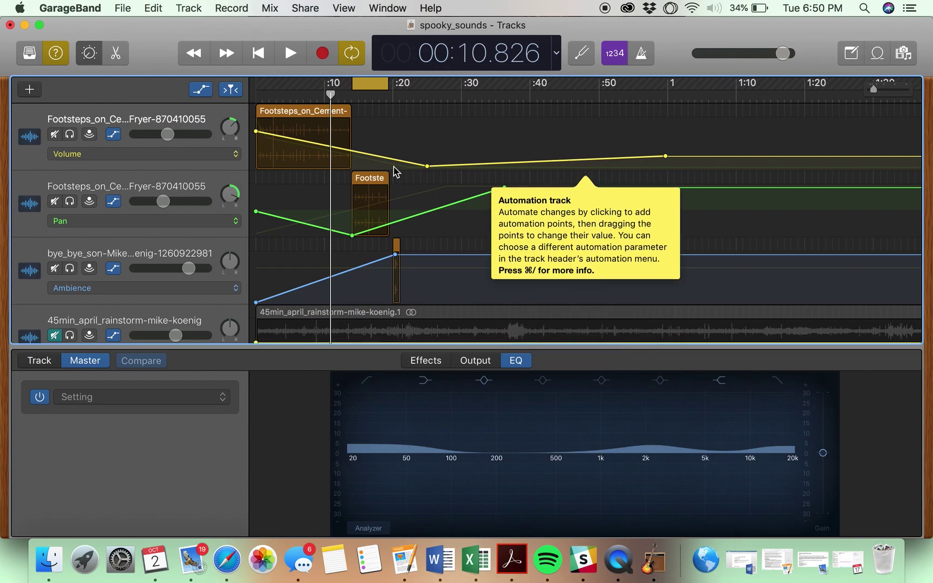
pyautogui.press('space')
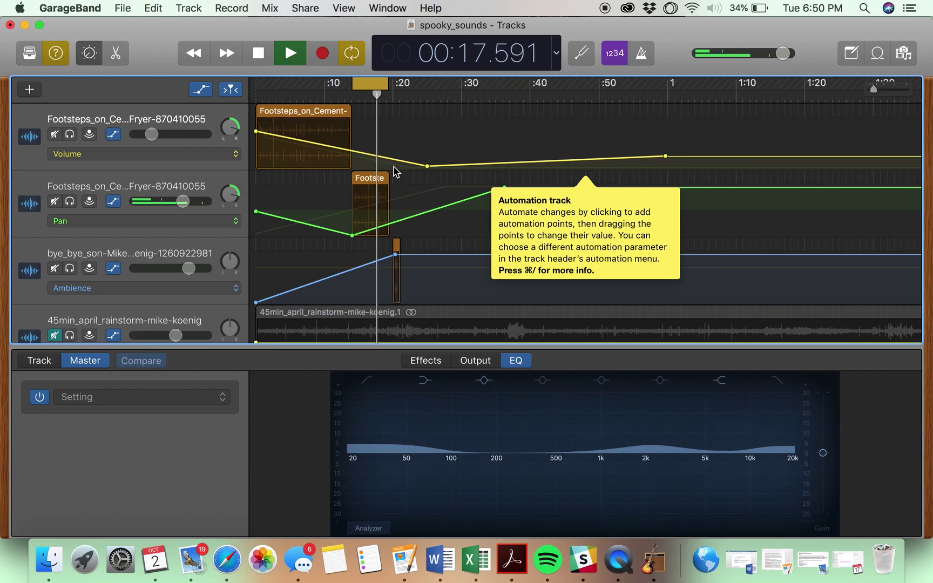
pyautogui.press('space')
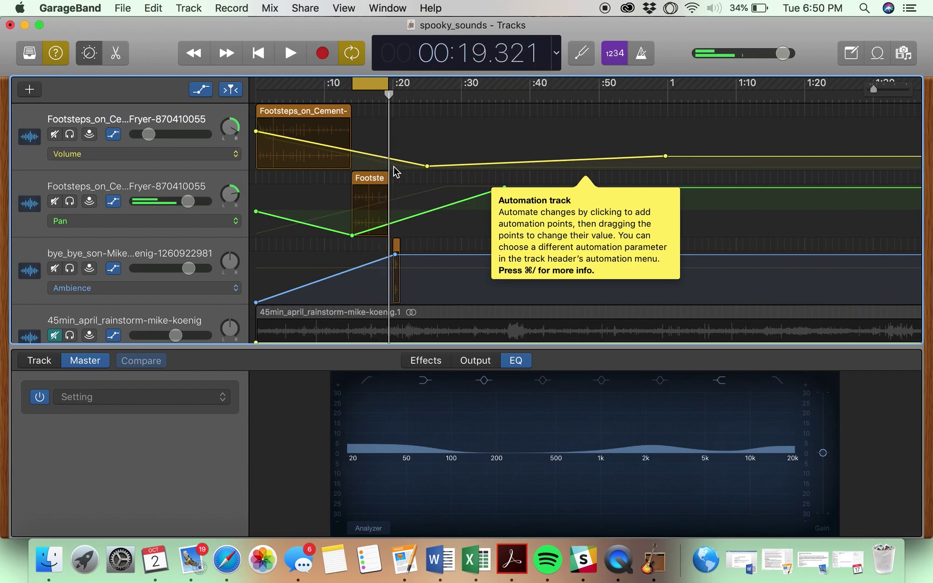
# Export only the cycle area via Share > Export Song to Disk as MP3 'spooky_sounds-steps'
pyautogui.click(298, 8)
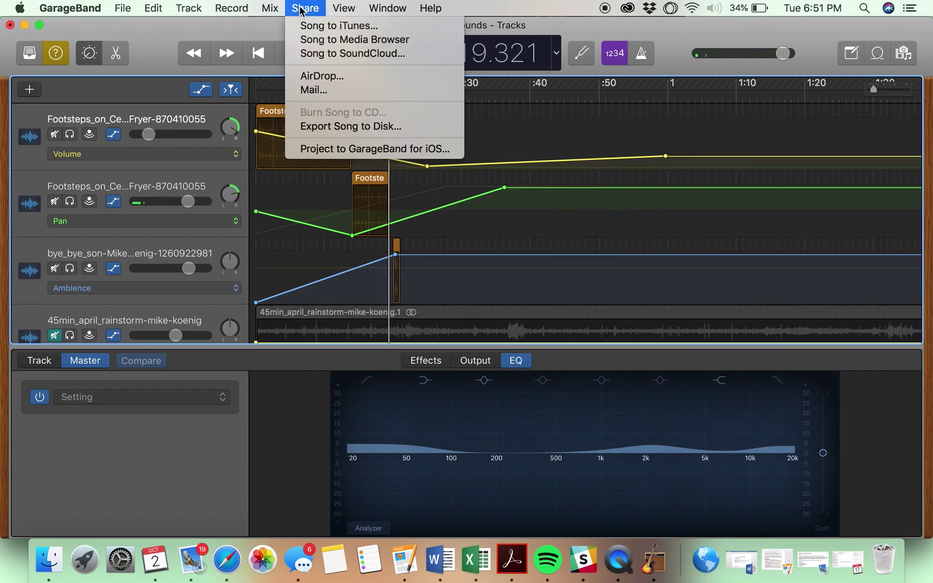
pyautogui.click(338, 127)
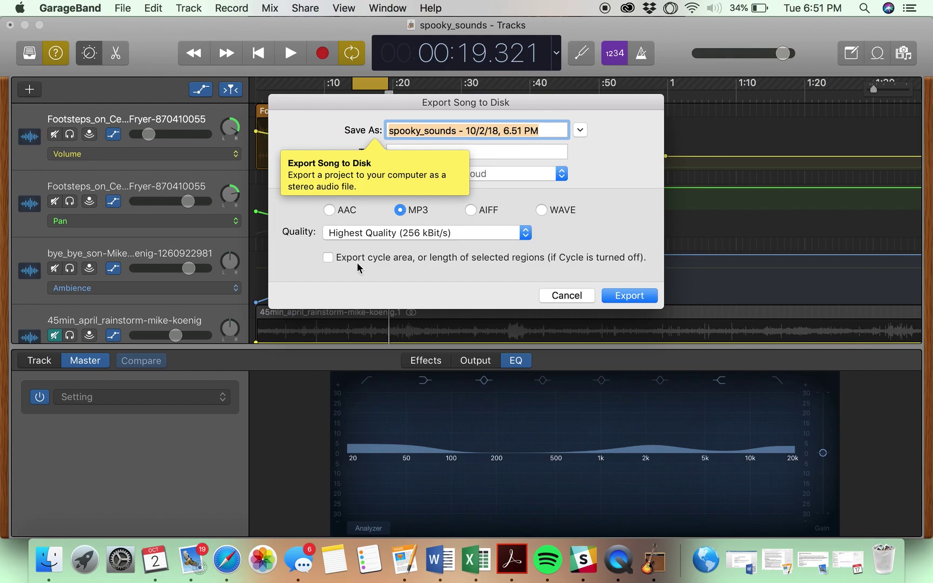
pyautogui.click(328, 257)
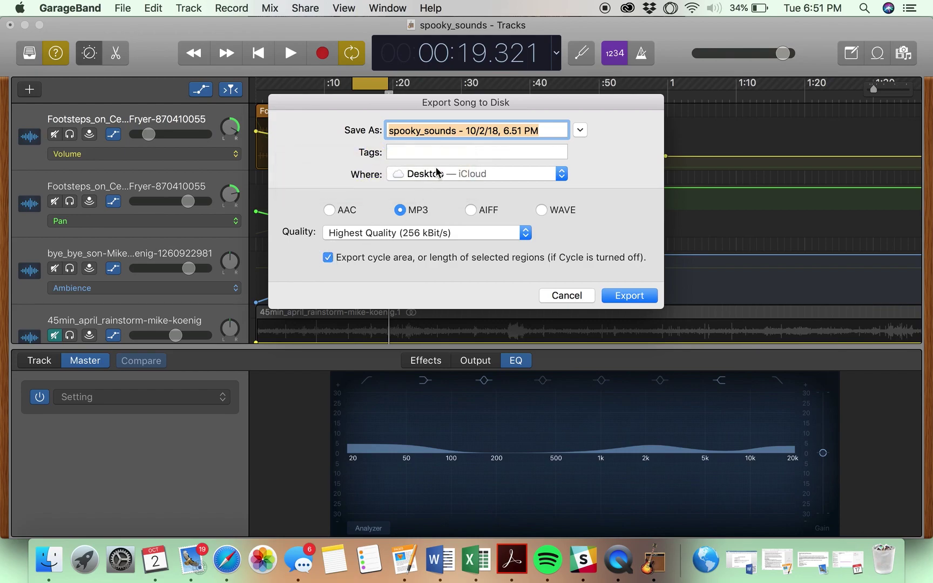
pyautogui.click(457, 129)
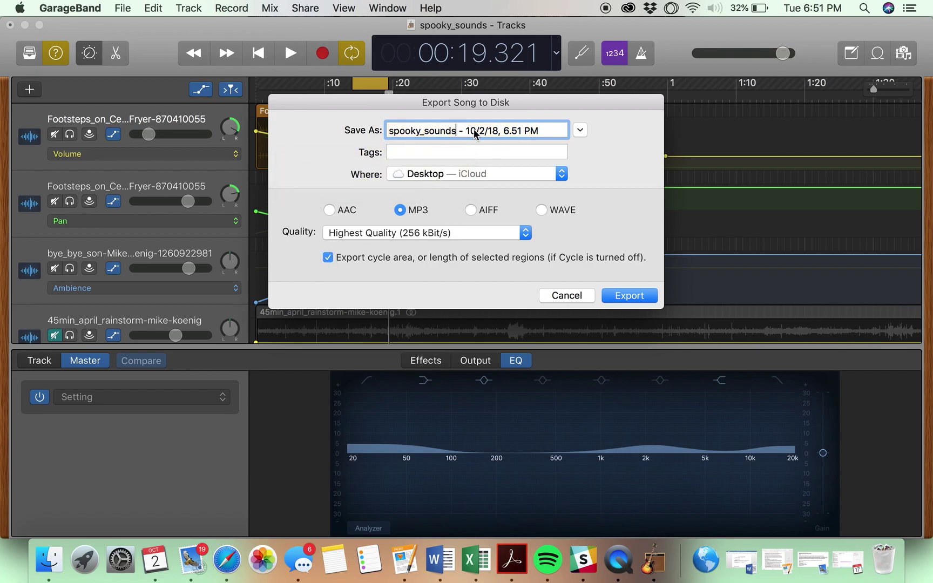
pyautogui.write('-par')
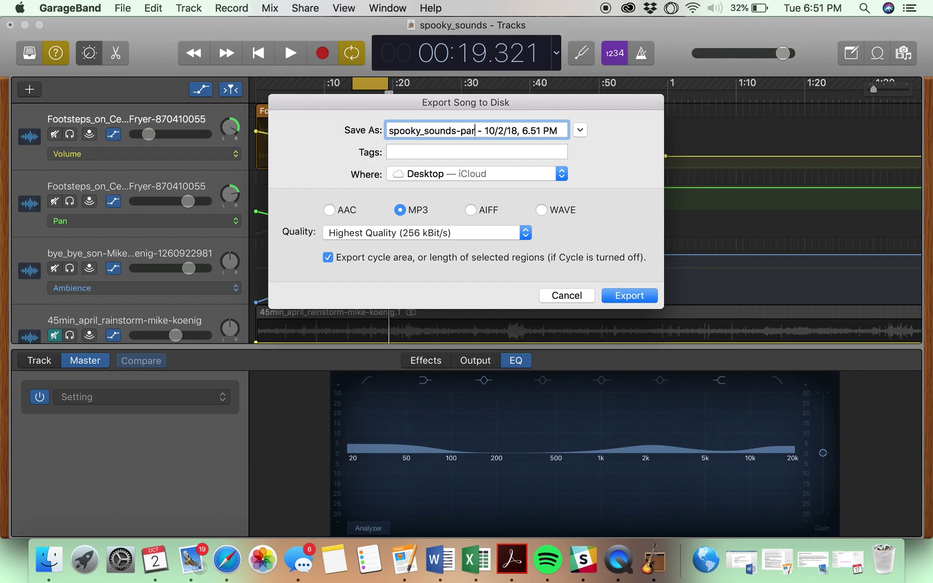
pyautogui.press('BackSpace')
pyautogui.press('BackSpace')
pyautogui.press('BackSpace')
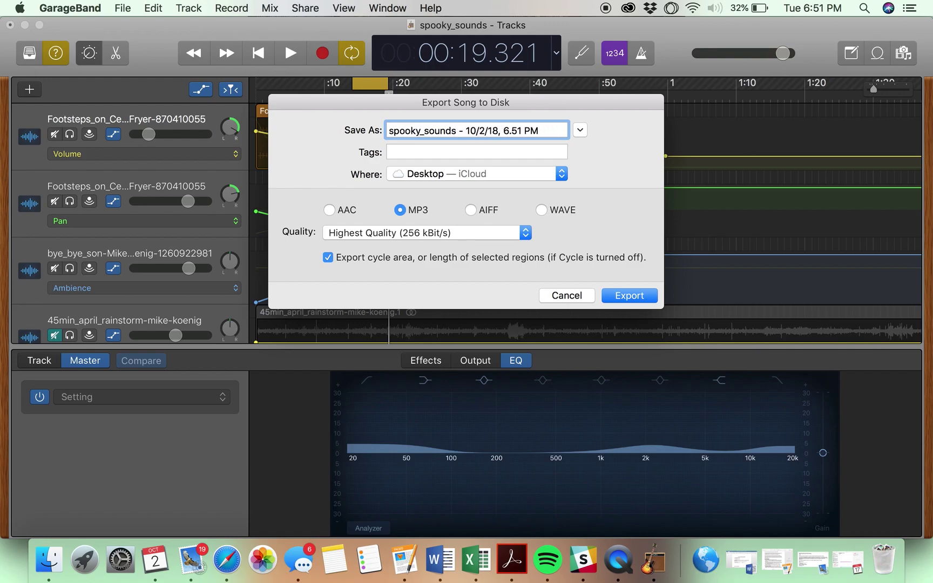
pyautogui.write('s-tep')
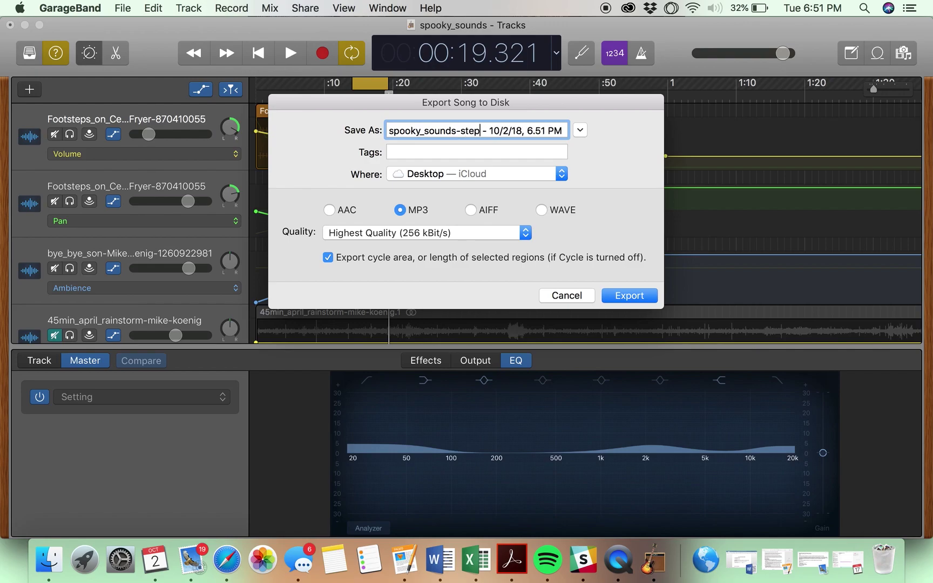
pyautogui.press('Return')
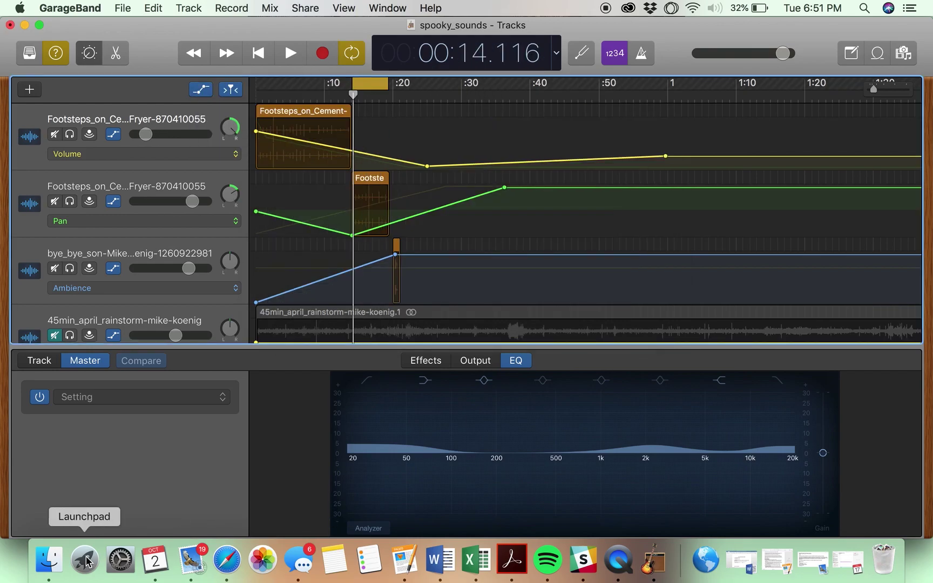
# Open the Desktop folder in Finder and preview the spooky_sounds-steps MP3
pyautogui.click(48, 560)
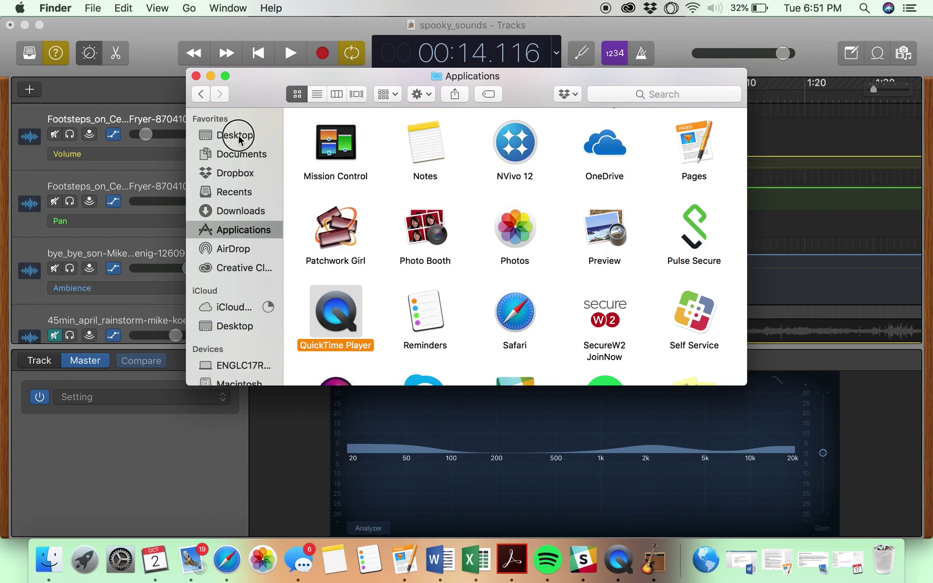
pyautogui.click(238, 139)
pyautogui.scroll(-2, 445, 212)
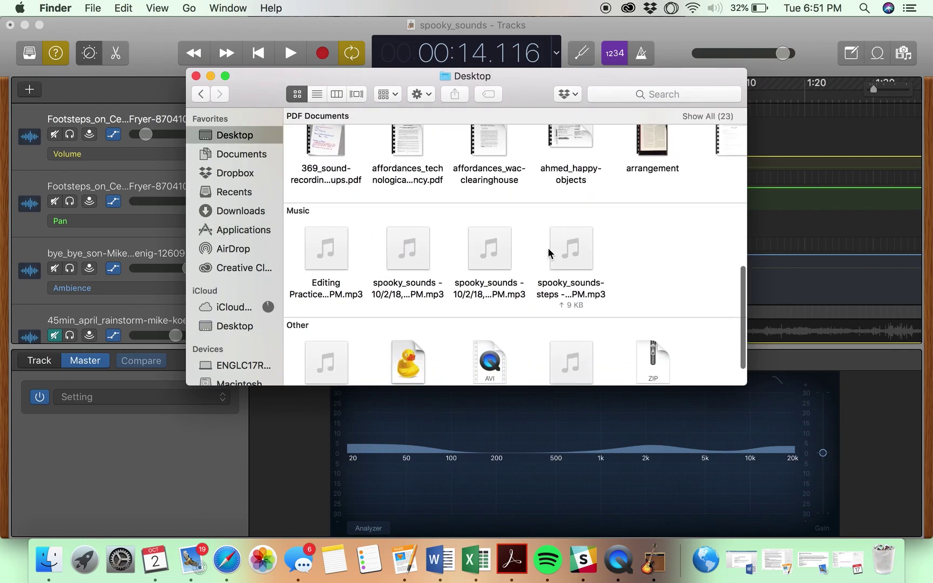
pyautogui.click(573, 250)
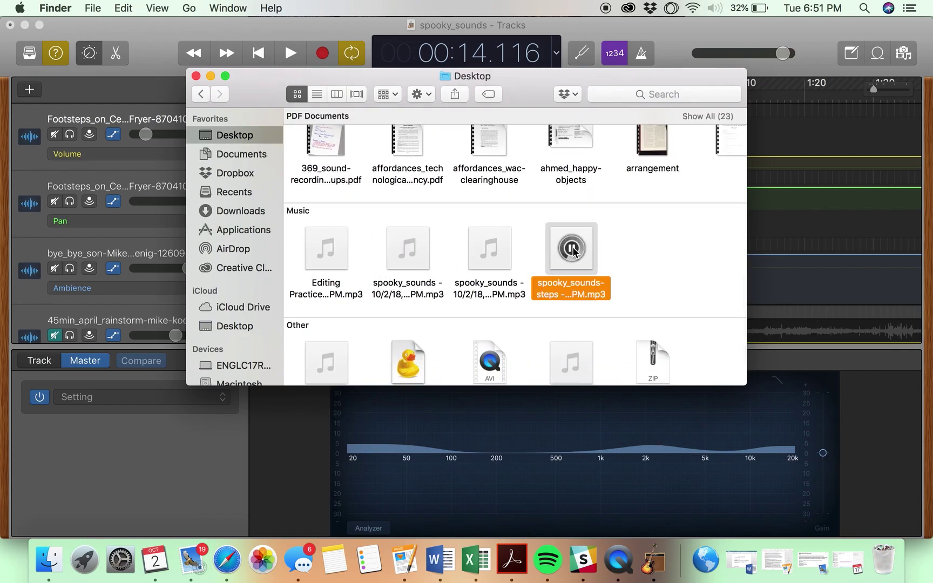